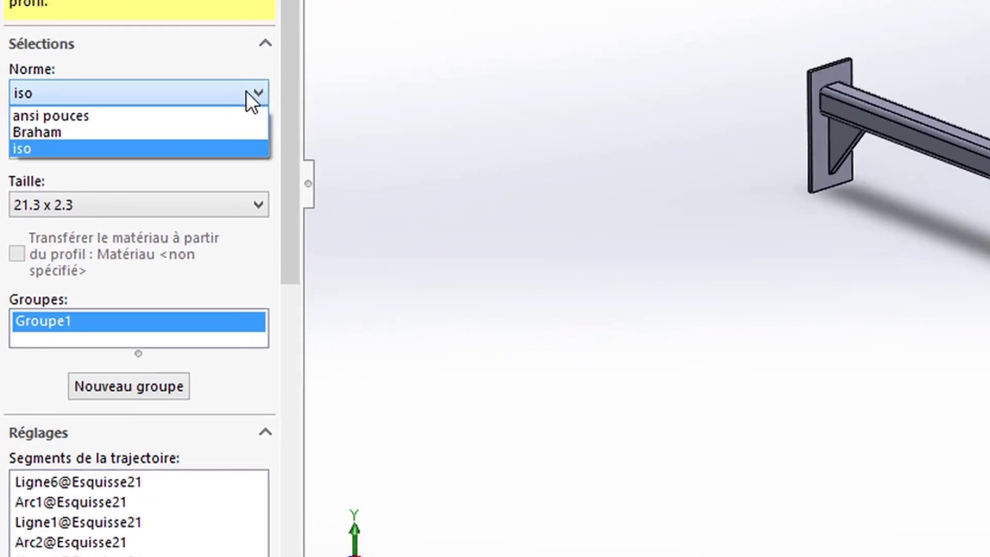
# - Keep the iso standard for the pipe profile and exit the bar's path sketch
pyautogui.click(232, 149)
pyautogui.click(232, 149)
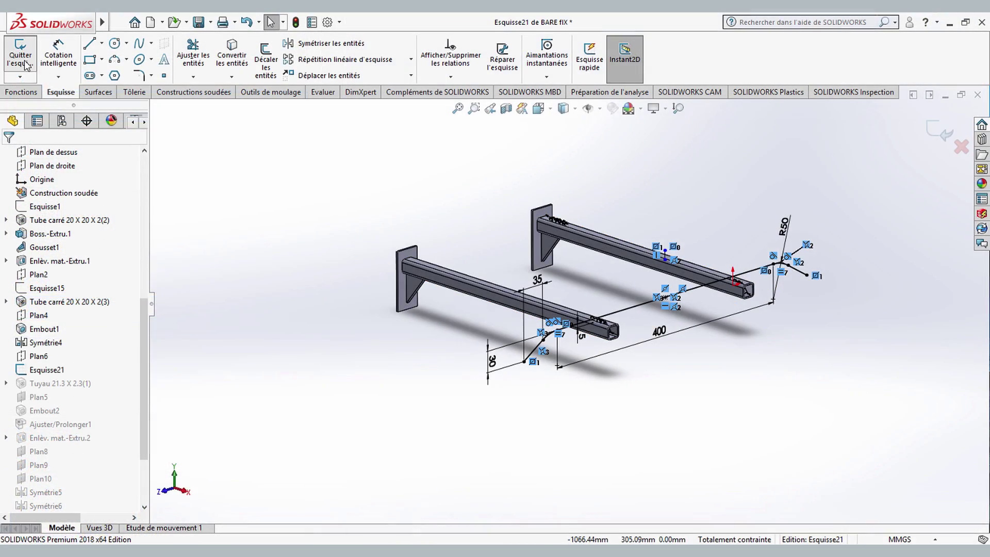
pyautogui.click(25, 64)
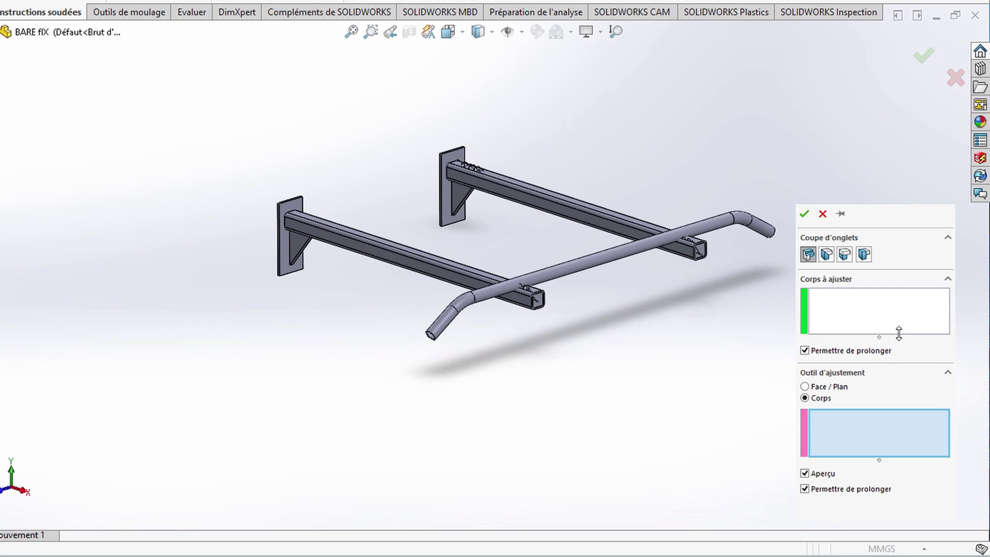
# - Trim the front and back rails to the bent pipe with Ajuster/Prolonger
pyautogui.click(902, 327)
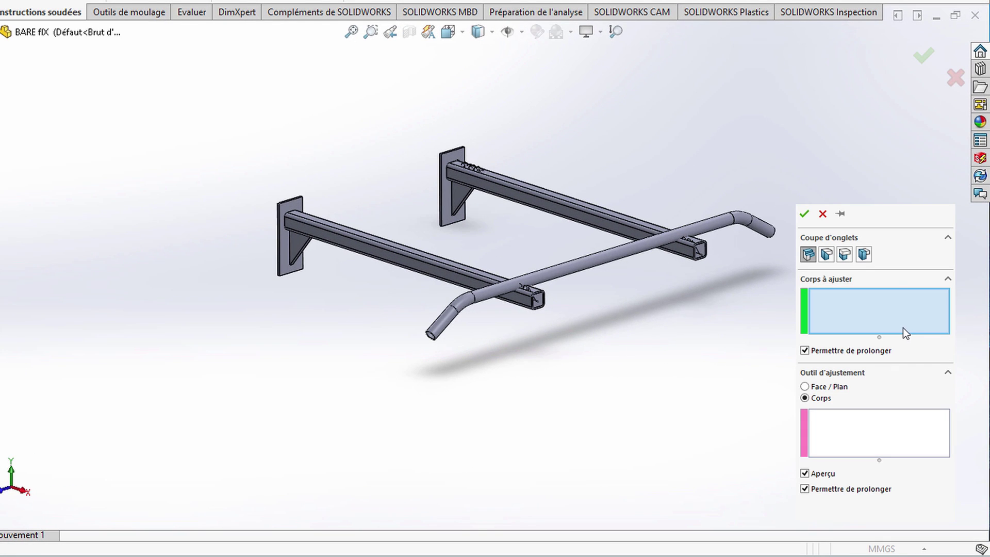
pyautogui.click(395, 258)
pyautogui.click(536, 199)
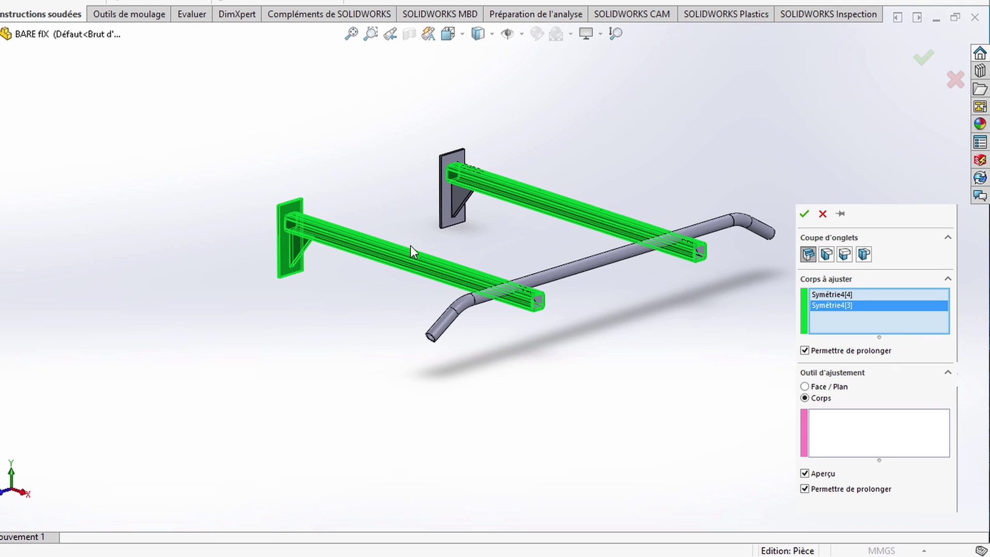
pyautogui.click(568, 271)
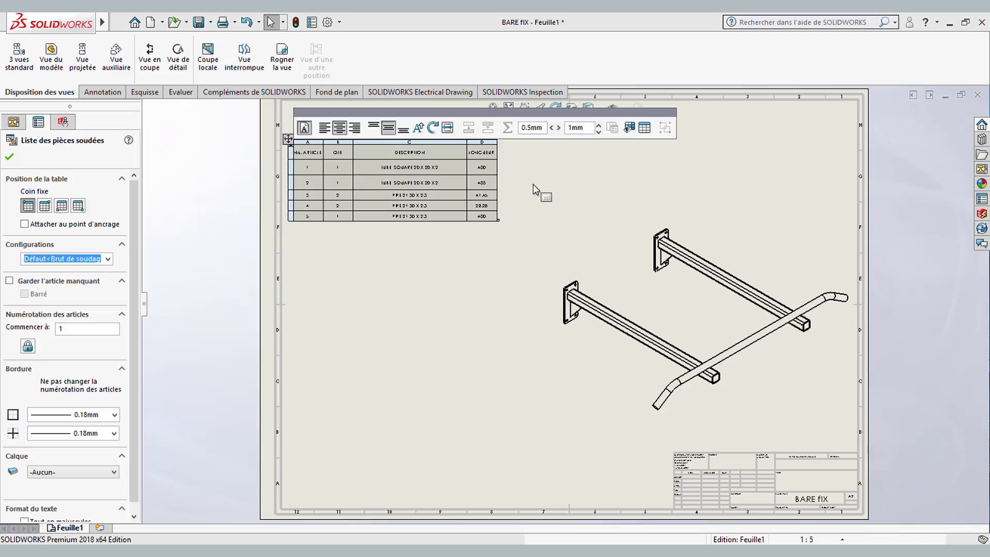
# - Switch the cut list's LONGUEUR column to a user-defined property
pyautogui.click(536, 191)
pyautogui.click(484, 142)
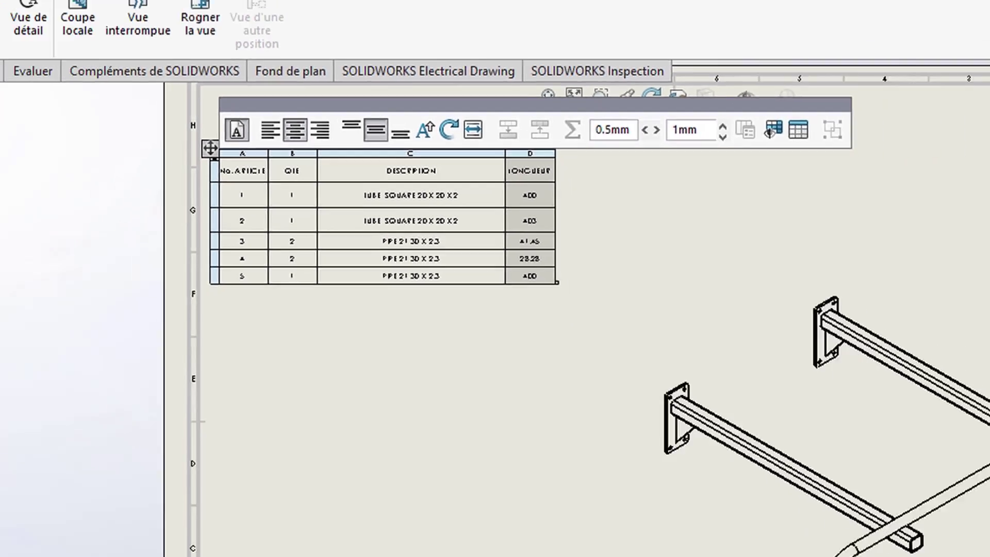
pyautogui.click(42, 240)
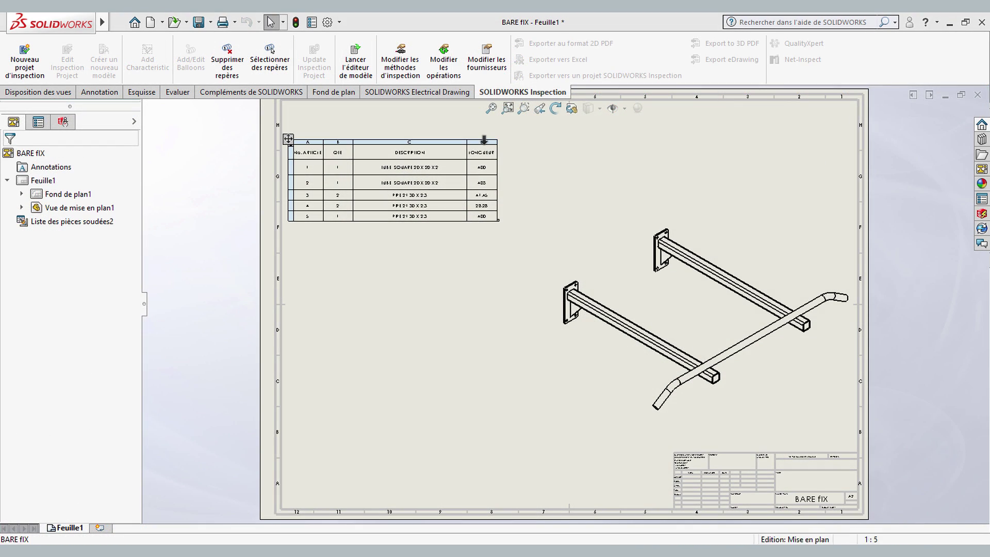
# - Insert a new empty column E right of LONGUEUR, then finish editing the table
pyautogui.click(484, 141)
pyautogui.rightClick(484, 141)
pyautogui.moveTo(613, 218)
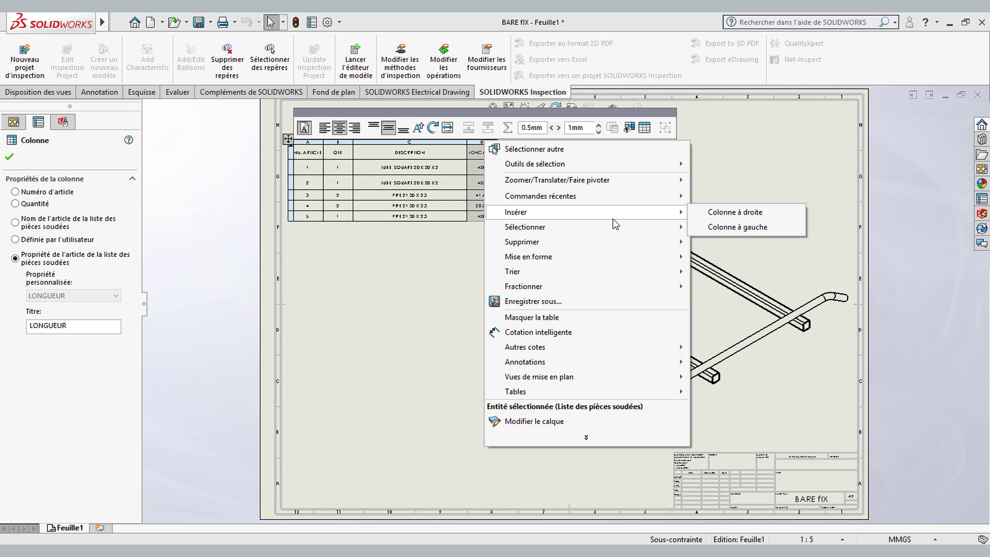
pyautogui.click(711, 217)
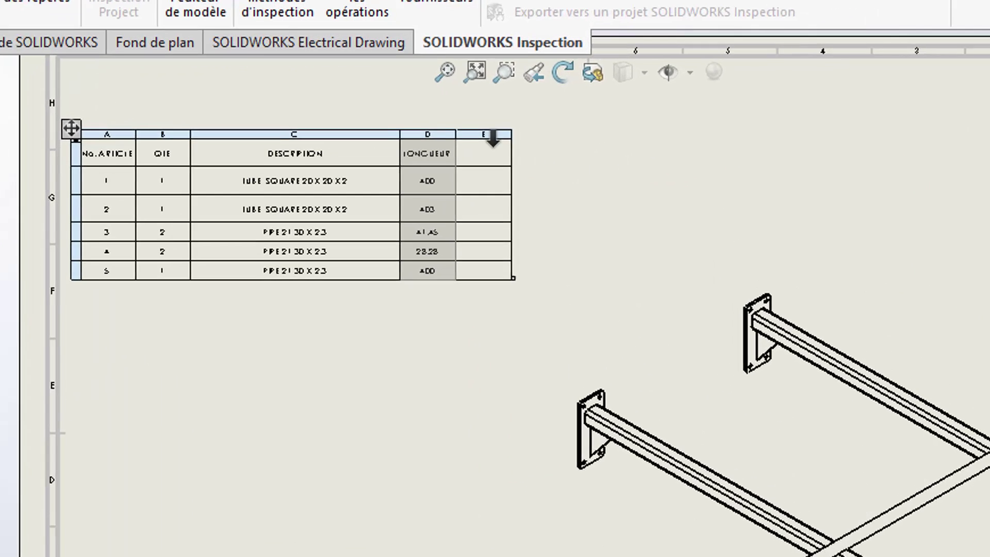
pyautogui.click(483, 130)
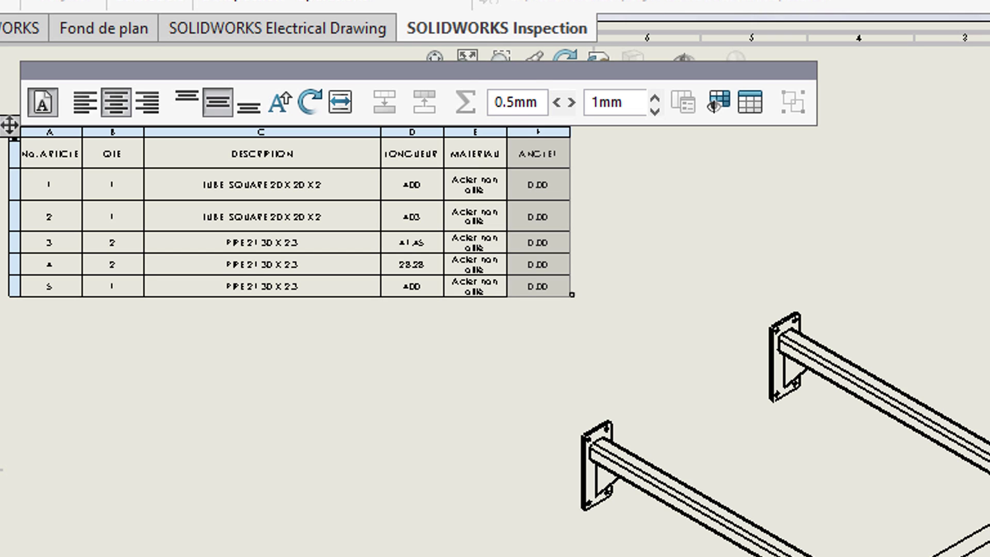
pyautogui.click(166, 395)
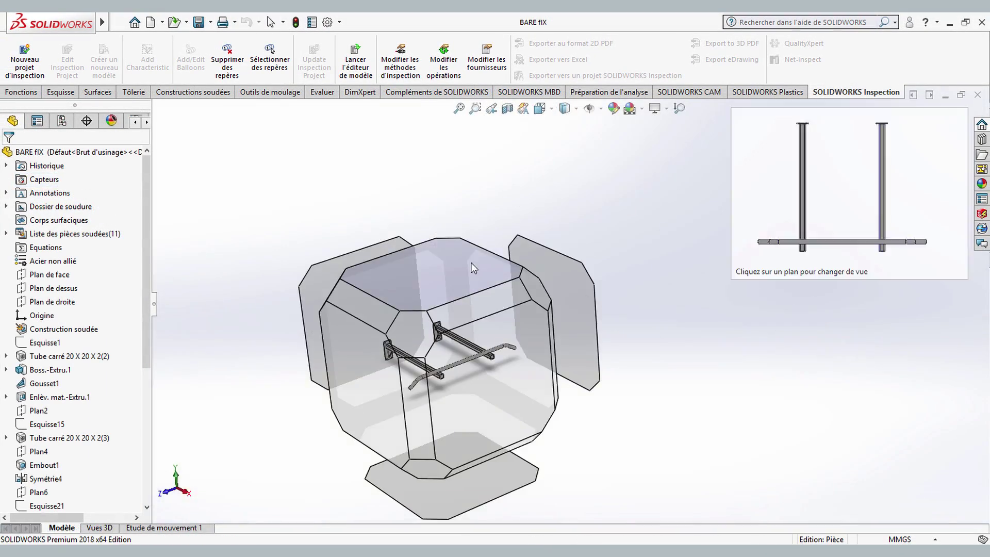
# - Inspect the pull-up bar from the bottom, front and isometric views
pyautogui.click(557, 177)
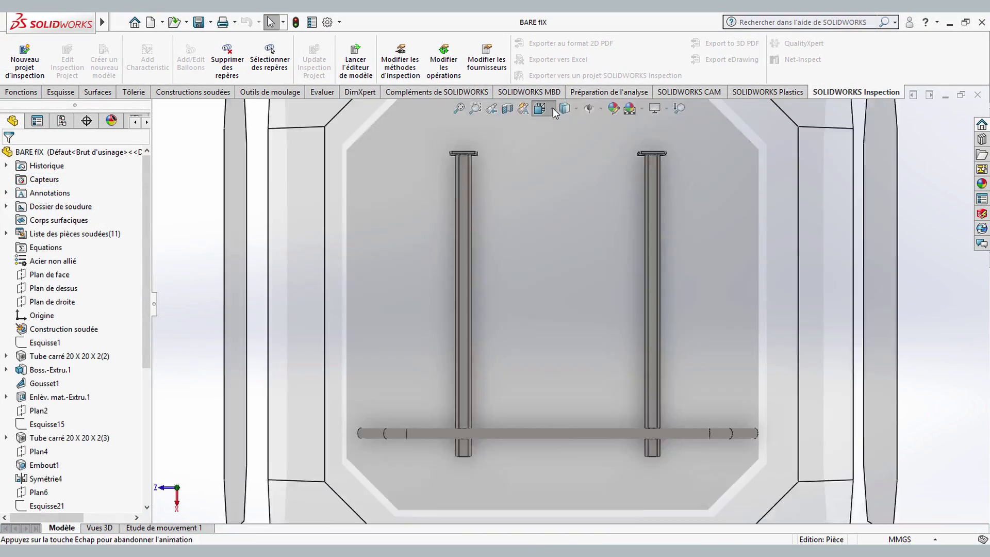
pyautogui.click(551, 107)
pyautogui.click(580, 288)
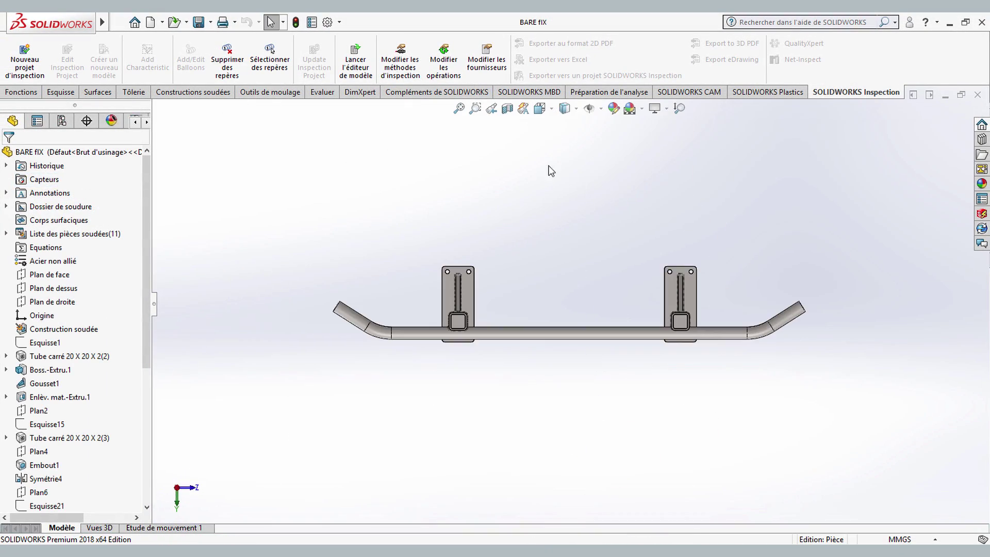
pyautogui.click(539, 108)
pyautogui.click(610, 143)
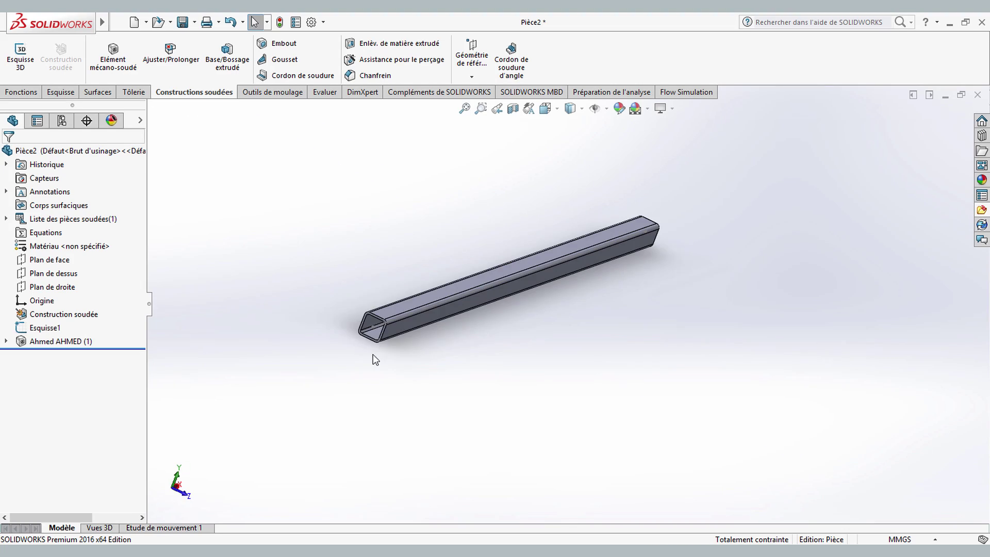
# - Sketch a centre rectangle on the tube's end face
pyautogui.scroll(5, 533, 367)
pyautogui.click(539, 392)
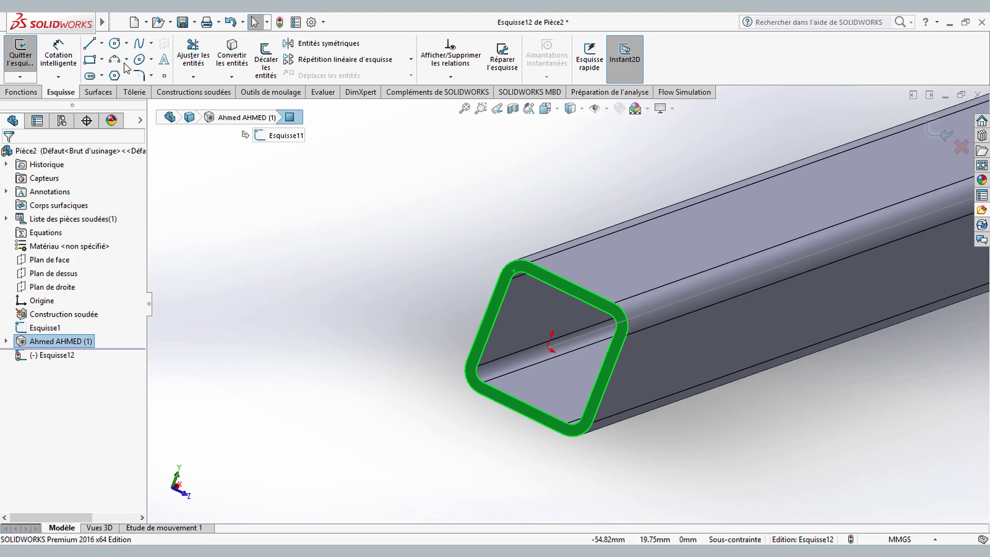
pyautogui.scroll(-3, 572, 273)
pyautogui.click(570, 347)
pyautogui.scroll(-2, 663, 206)
pyautogui.click(647, 121)
pyautogui.rightClick(376, 166)
pyautogui.click(409, 216)
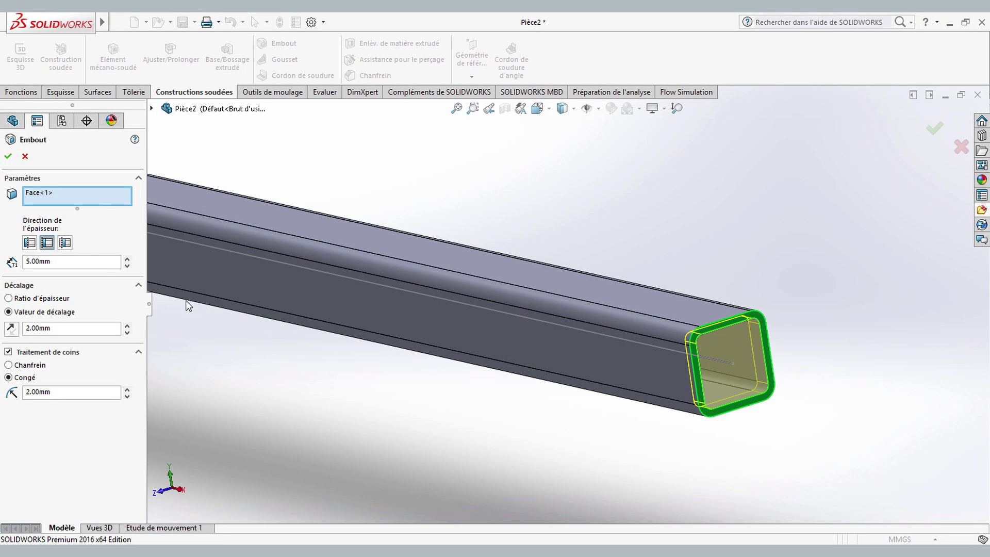
# - Add an inward end cap, then pick the gusset and base plate for a 3 mm weld bead
pyautogui.click(65, 242)
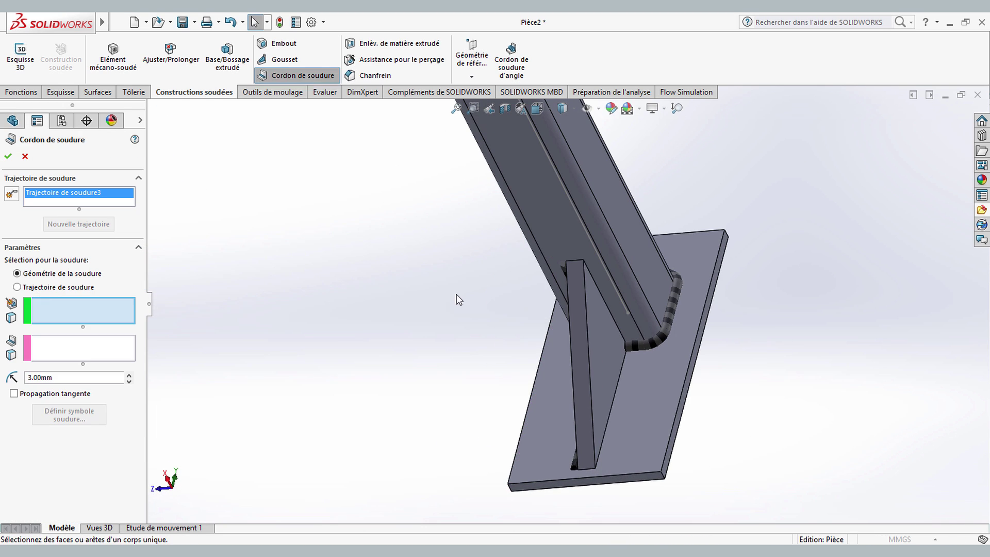
pyautogui.click(598, 361)
pyautogui.click(648, 416)
# - Confirm the 3 mm weld bead between the gusset and base plate
pyautogui.press('Return')
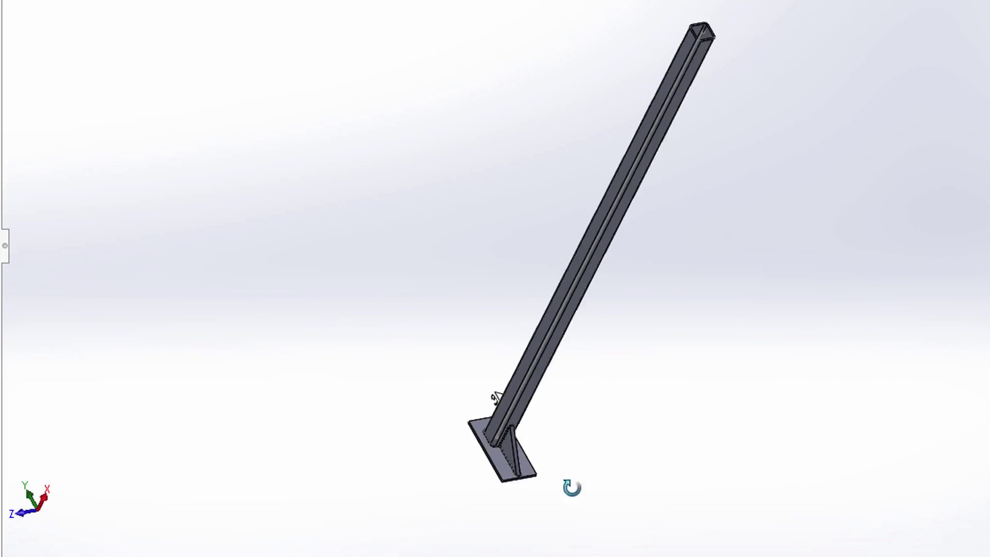